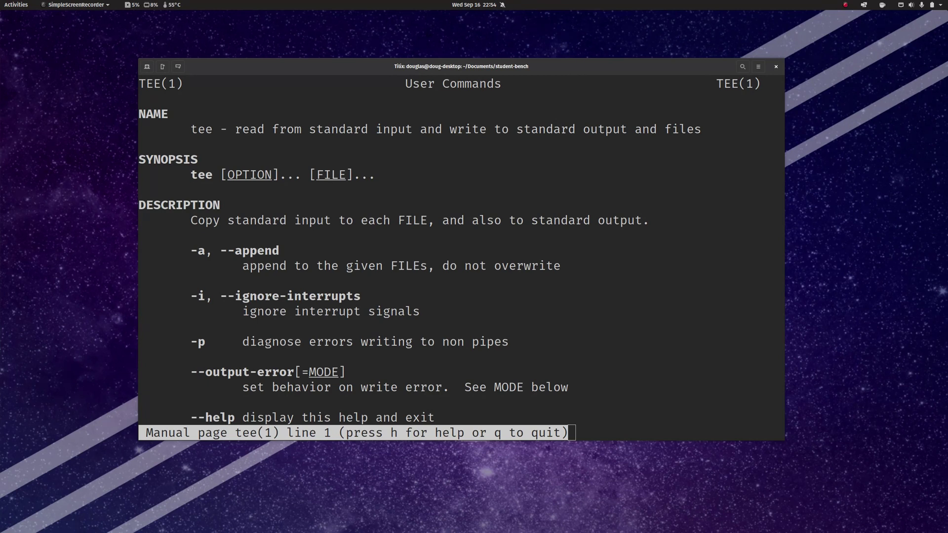
# Select the word 'tee' in the name line of the tee man page
pyautogui.doubleClick(200, 130)
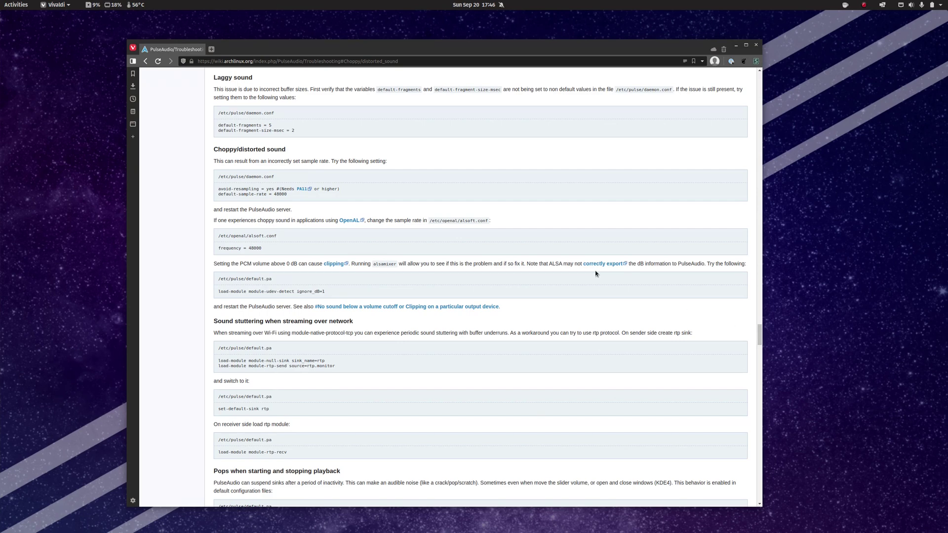
pyautogui.press('Home')
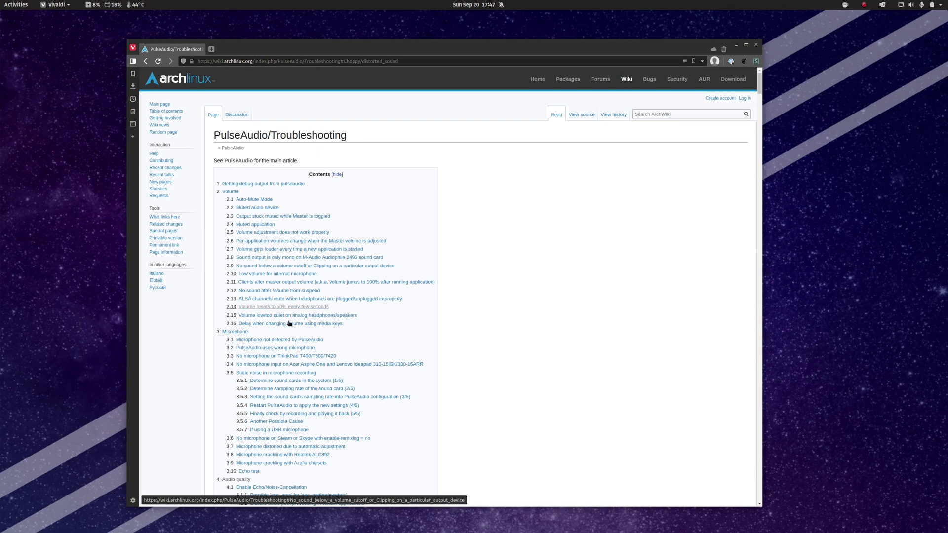
pyautogui.scroll(-2, 376, 371)
pyautogui.scroll(-3, 493, 325)
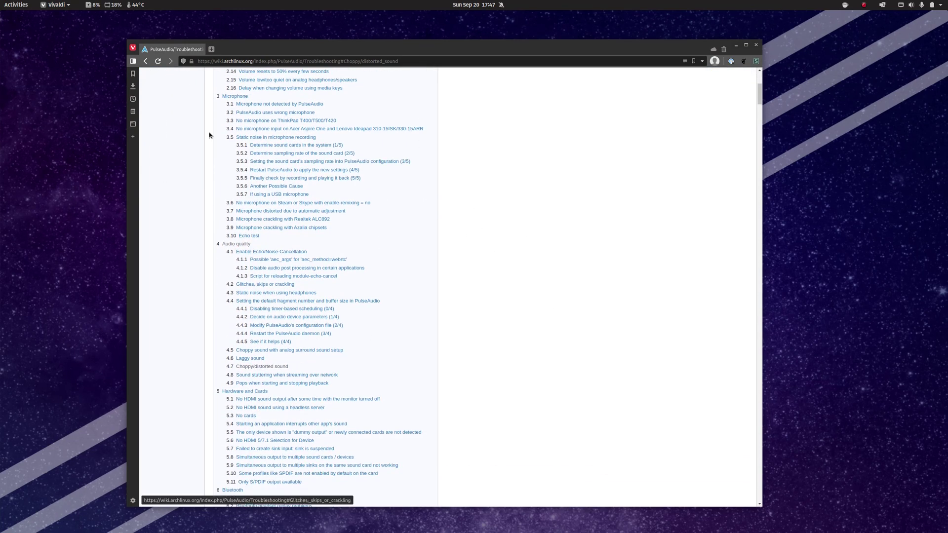
pyautogui.click(268, 369)
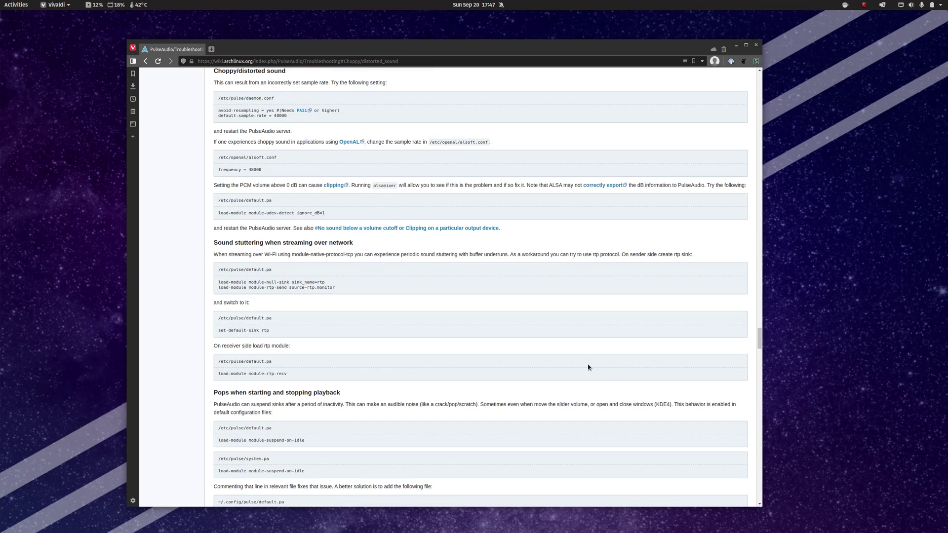
# Highlight the suggested daemon.conf setting lines, then shift the browser window slightly left and down
pyautogui.scroll(2, 241, 157)
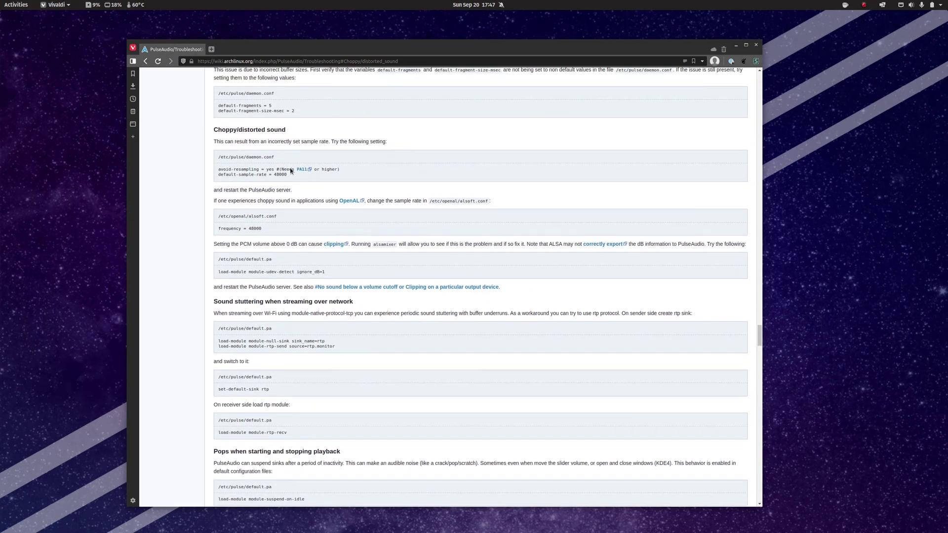
pyautogui.moveTo(311, 182); pyautogui.dragTo(207, 172)
pyautogui.click(403, 170)
pyautogui.moveTo(298, 54)
pyautogui.mouseDown()
pyautogui.moveTo(351, 61)
pyautogui.moveTo(387, 42)
pyautogui.moveTo(295, 50)
pyautogui.moveTo(291, 61)
pyautogui.mouseUp()
# Highlight the default-sample-rate = 48000 and avoid-resampling lines in turn to review them
pyautogui.moveTo(279, 182); pyautogui.dragTo(204, 177)
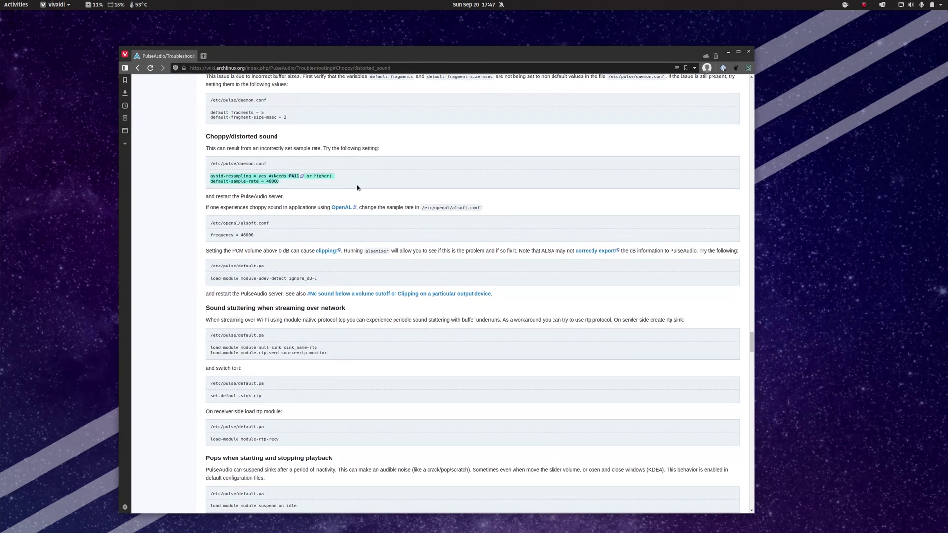
pyautogui.click(302, 199)
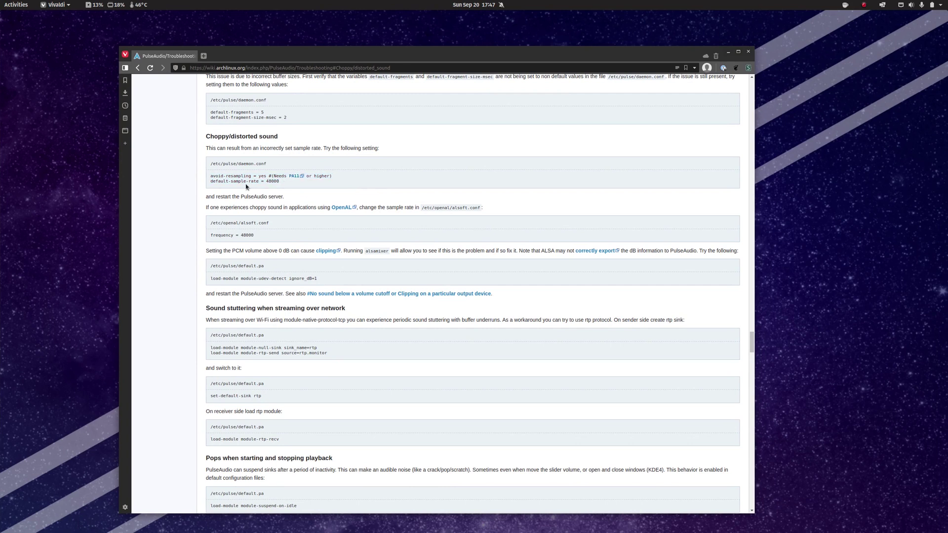
pyautogui.moveTo(280, 182); pyautogui.dragTo(207, 182)
pyautogui.moveTo(346, 177); pyautogui.dragTo(207, 175)
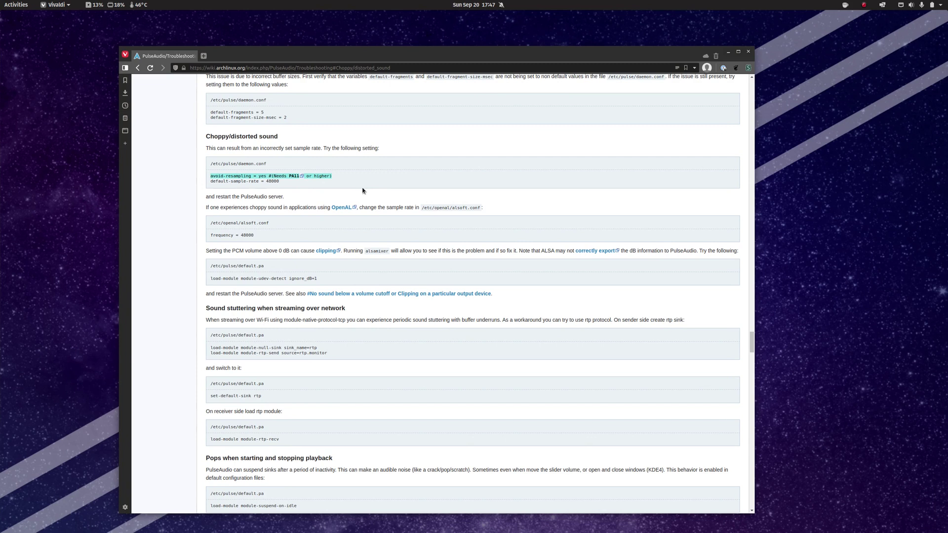
pyautogui.click(300, 187)
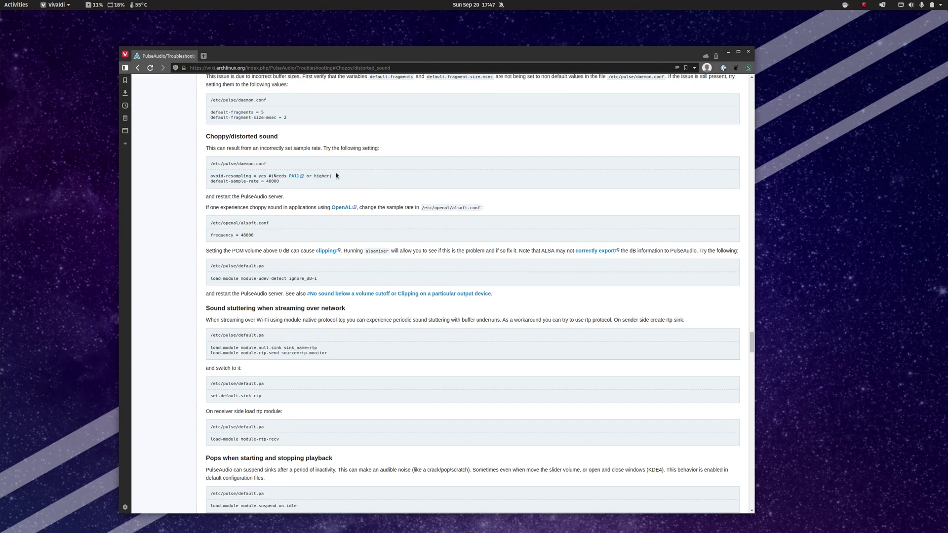
pyautogui.moveTo(292, 186); pyautogui.dragTo(206, 184)
pyautogui.click(386, 183)
# Open a new terminal, change into /etc/pulse and list its files
pyautogui.hotkey('ctrl', 'alt', 't')
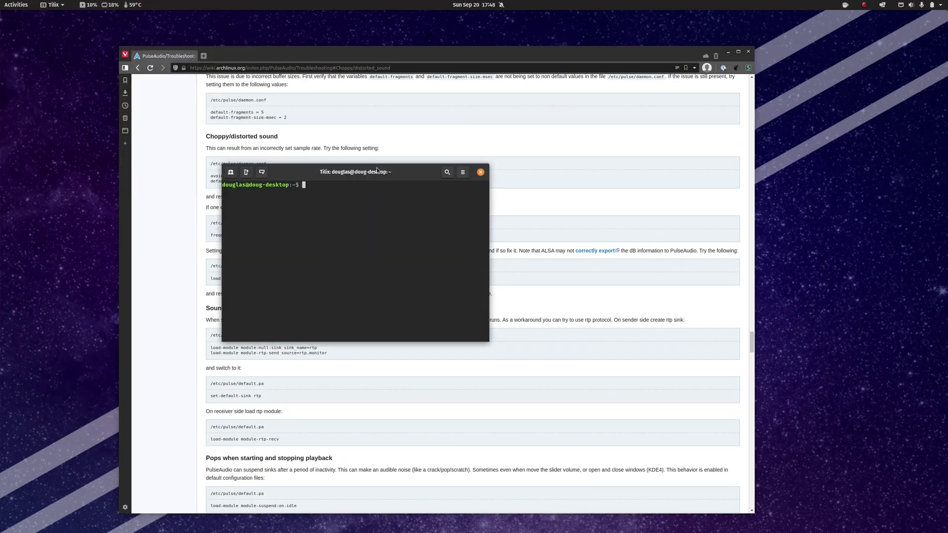
pyautogui.write('cd /etc/pulse')
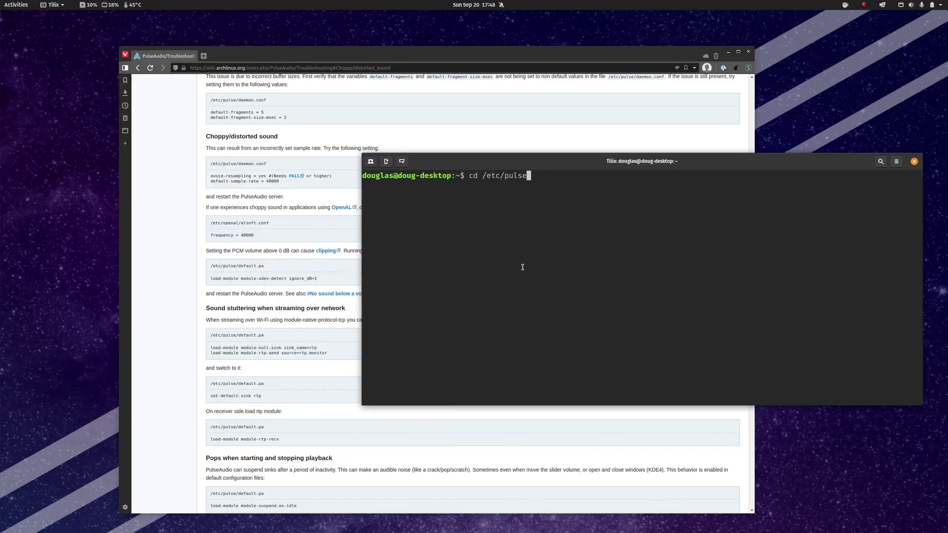
pyautogui.press('Return')
pyautogui.write('lse')
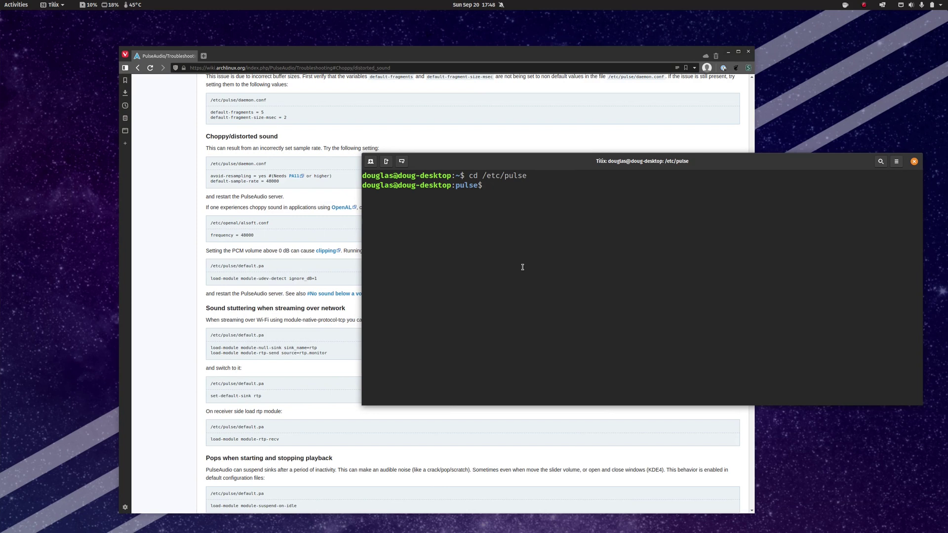
pyautogui.press('Return')
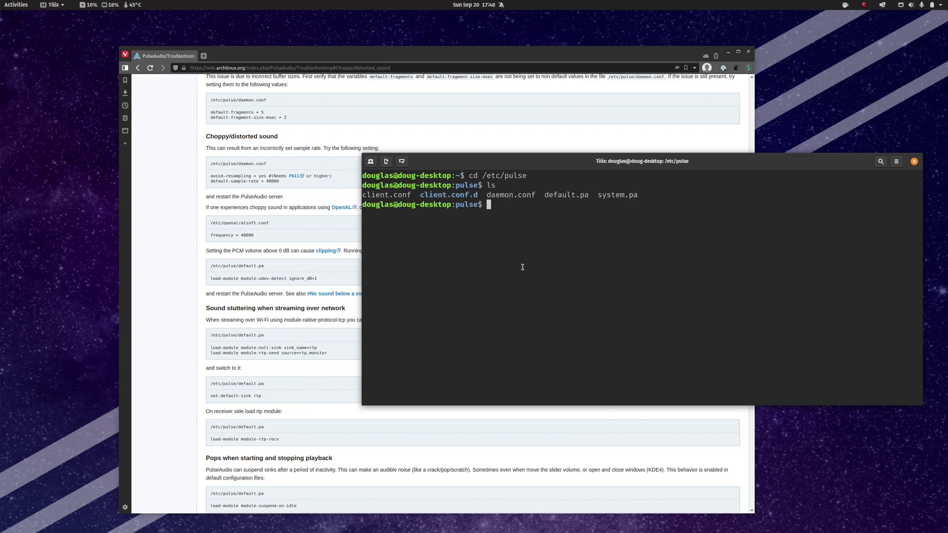
# Highlight daemon.conf in the listing, then clear the terminal screen
pyautogui.doubleClick(513, 197)
pyautogui.click(538, 226)
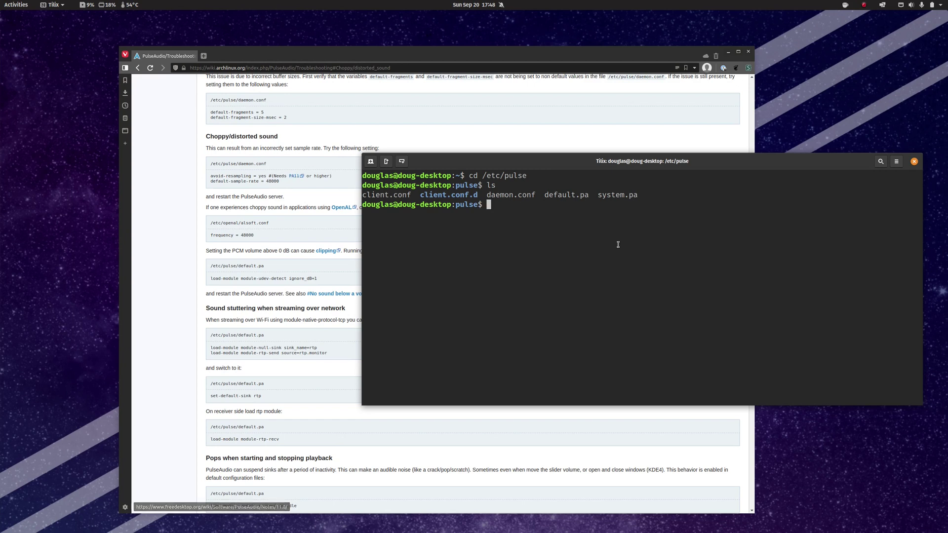
pyautogui.hotkey('ctrl', 'l')
pyautogui.write('p')
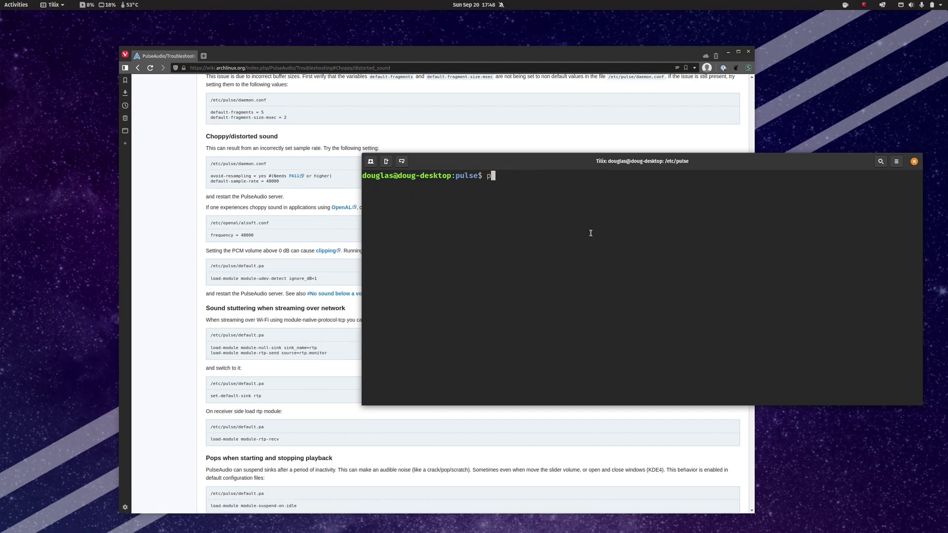
pyautogui.write('ulseaudio --version')
pyautogui.press('Return')
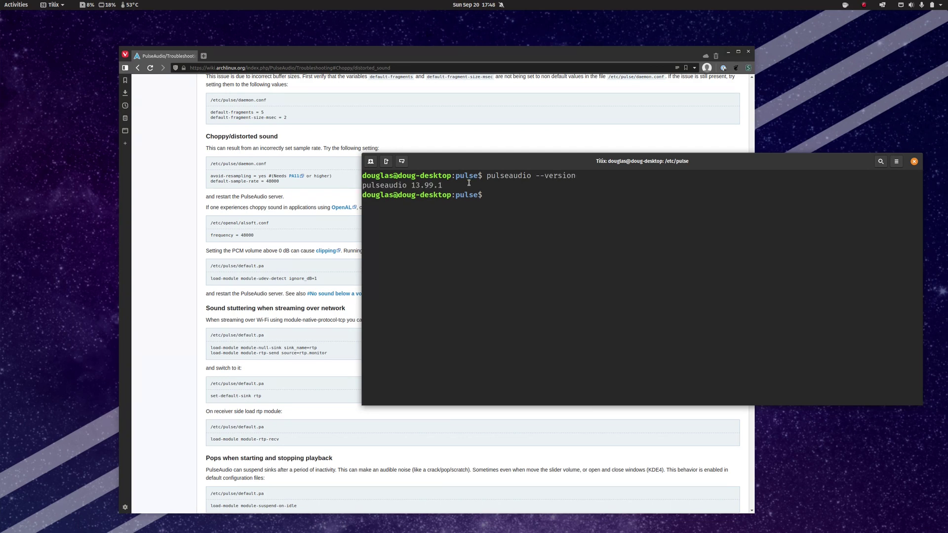
pyautogui.moveTo(468, 183); pyautogui.dragTo(344, 186)
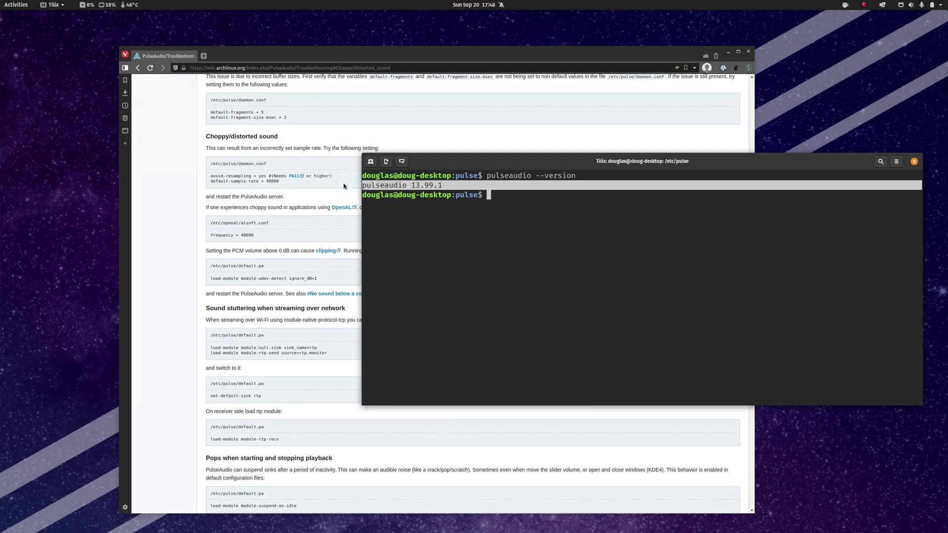
pyautogui.click(568, 189)
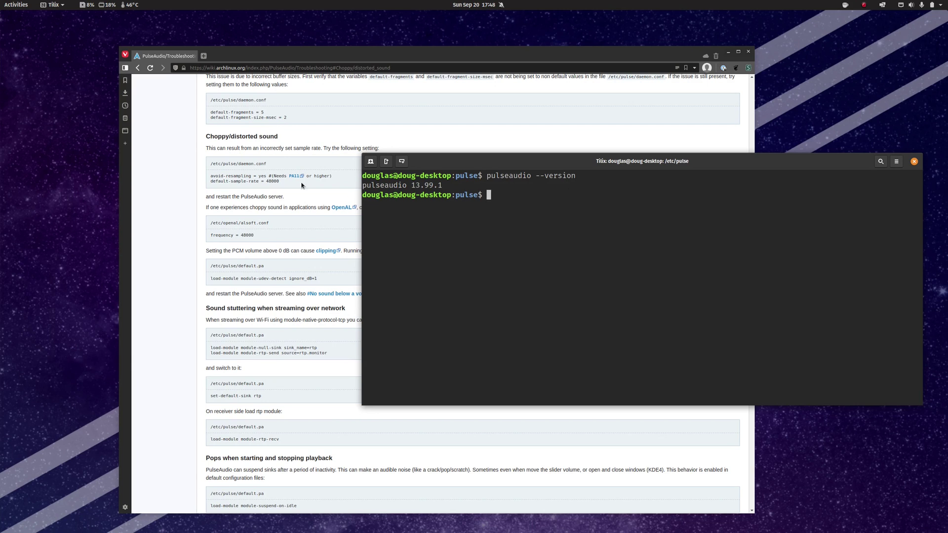
pyautogui.tripleClick(405, 185)
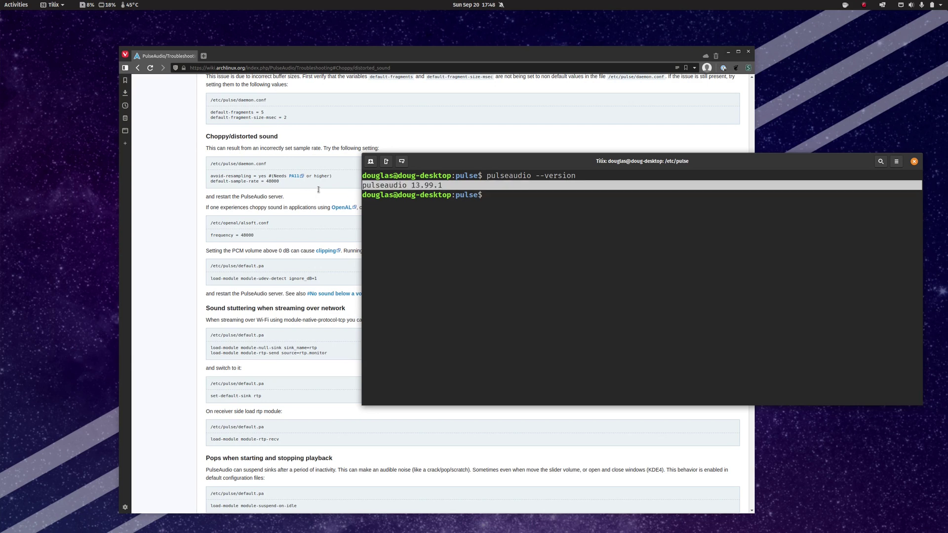
pyautogui.click(544, 226)
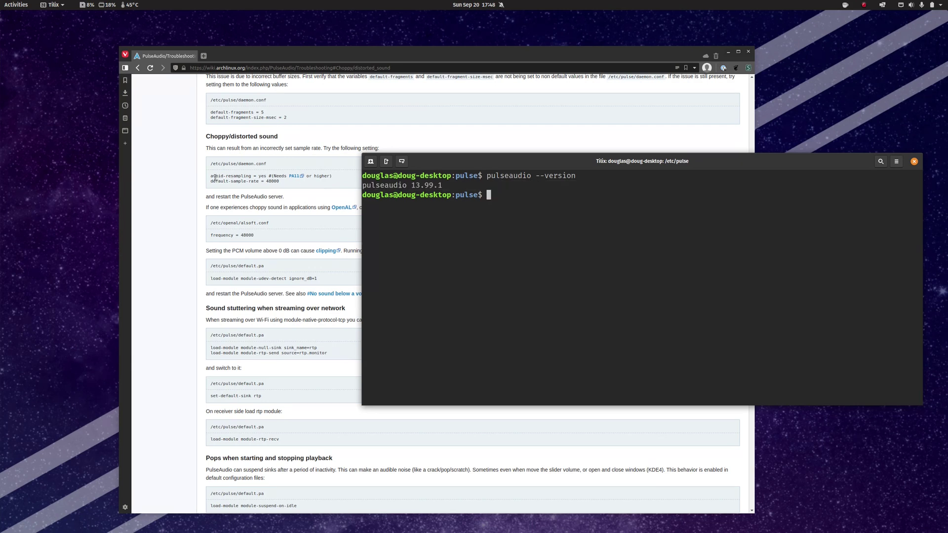
# Open daemon.conf in nvim
pyautogui.write('nvim de')
pyautogui.press('BackSpace')
pyautogui.write('a')
pyautogui.press('Tab')
pyautogui.press('Return')
# Search for 'default-sam' and settle on the default-sample-rate line
pyautogui.write(':/')
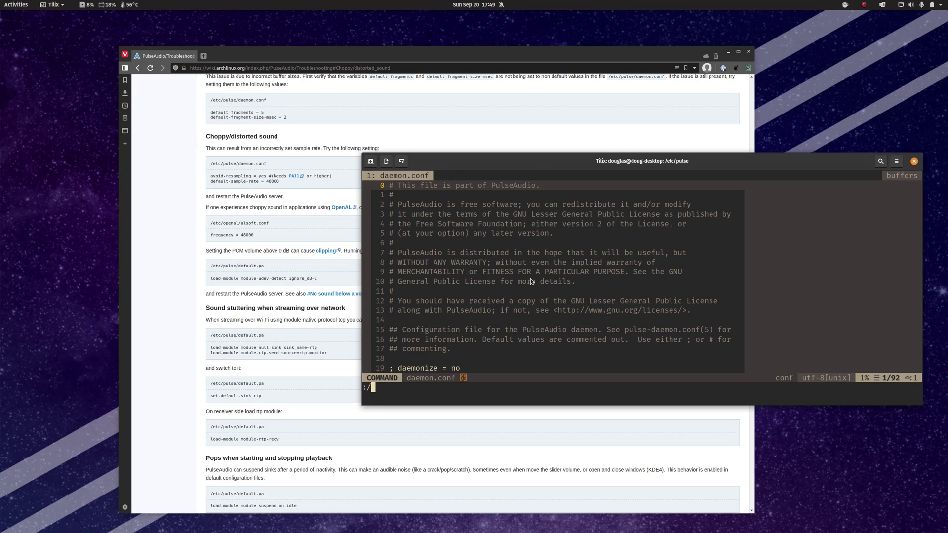
pyautogui.write('default-sam')
pyautogui.press('Return')
pyautogui.press('j')
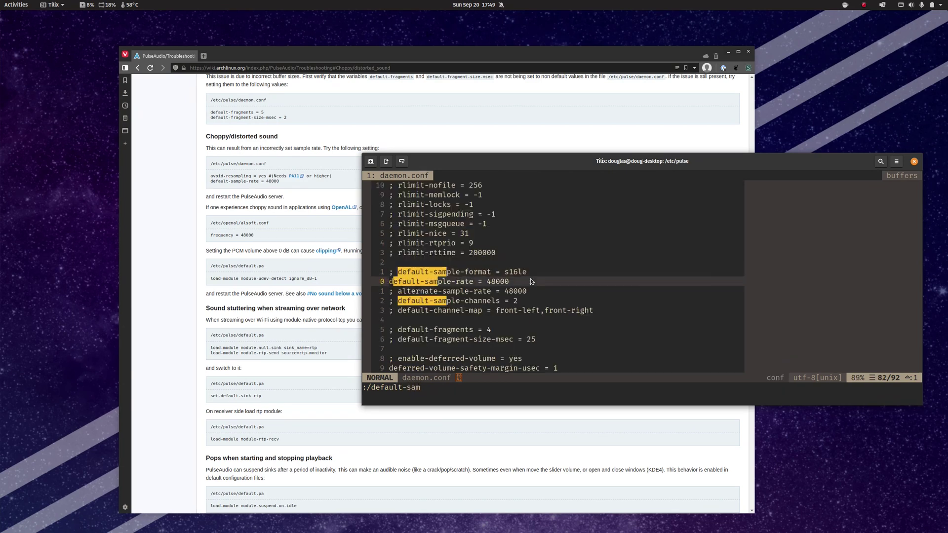
pyautogui.press('j')
pyautogui.press('j')
pyautogui.press('k')
pyautogui.press('k')
# Delete the leading semicolon to uncomment default-sample-rate = 48000
pyautogui.write('i')
pyautogui.write(';')
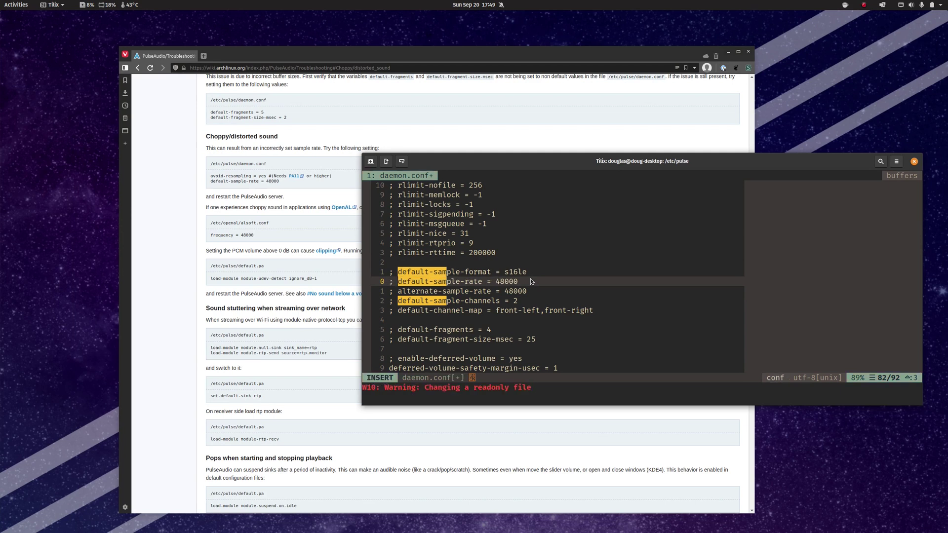
pyautogui.press('Escape')
pyautogui.press('l')
pyautogui.press('l')
pyautogui.press('l')
pyautogui.press('l')
pyautogui.press('l')
pyautogui.press('l')
pyautogui.press('l')
pyautogui.press('l')
pyautogui.press('l')
pyautogui.press('l')
pyautogui.press('l')
pyautogui.press('l')
pyautogui.press('l')
pyautogui.press('l')
pyautogui.press('l')
pyautogui.press('l')
pyautogui.press('l')
pyautogui.press('l')
pyautogui.press('l')
pyautogui.press('l')
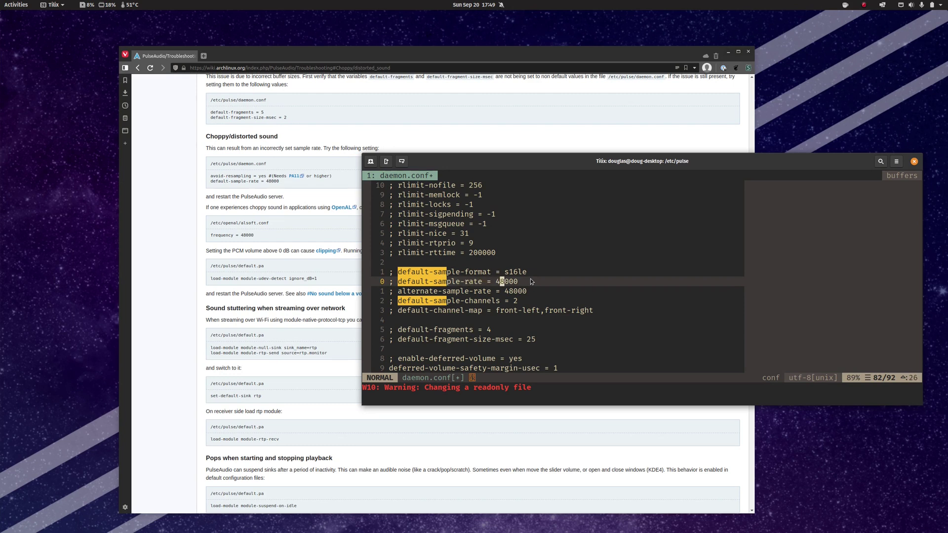
pyautogui.press('h')
pyautogui.press('h')
pyautogui.press('h')
pyautogui.press('h')
pyautogui.press('h')
pyautogui.press('h')
pyautogui.press('h')
pyautogui.press('h')
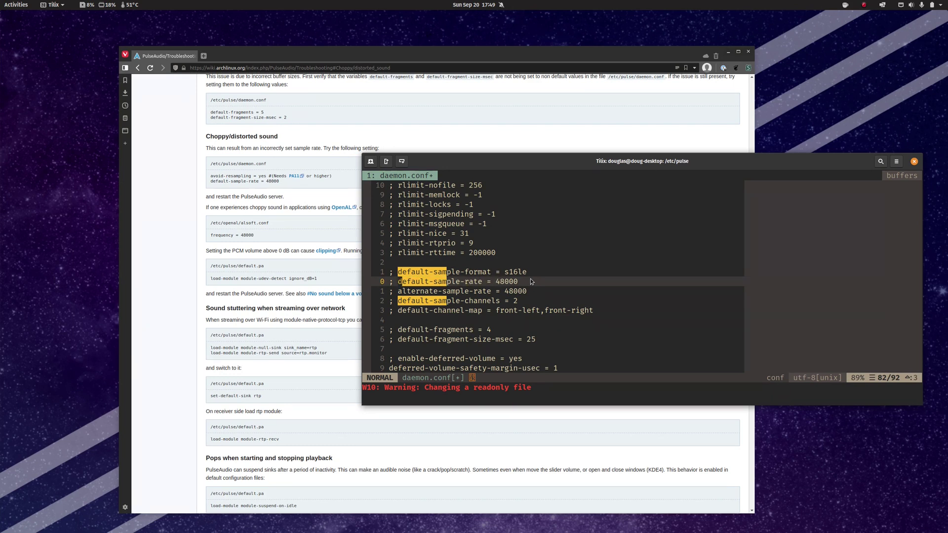
pyautogui.press('h')
pyautogui.press('h')
pyautogui.press('x')
# Quit nvim with :q! and clear the terminal
pyautogui.write('x')
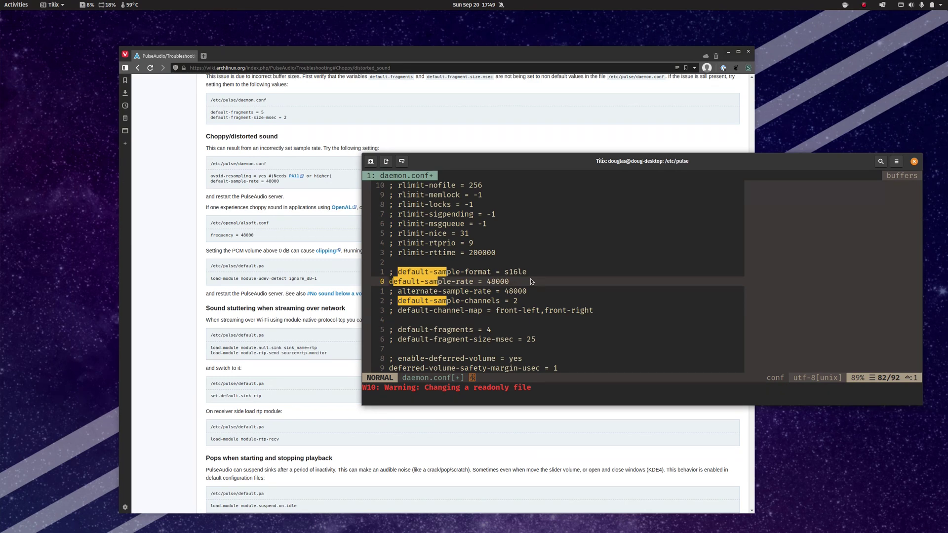
pyautogui.write(':q!')
pyautogui.press('Return')
pyautogui.write('clear')
pyautogui.press('Return')
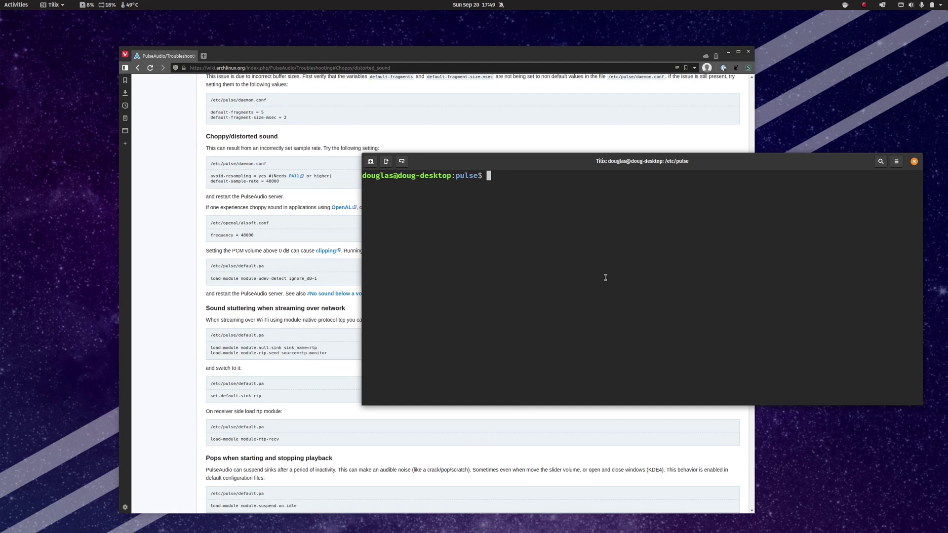
pyautogui.write('systemctl --user restart pulse')
pyautogui.press('Tab')
pyautogui.write('se')
pyautogui.press('Tab')
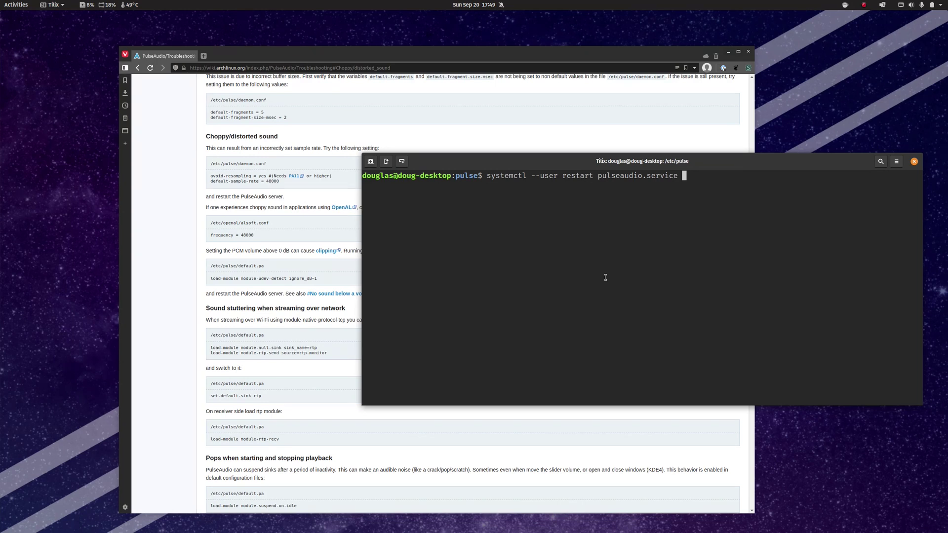
pyautogui.press('BackSpace')
pyautogui.press('BackSpace')
pyautogui.press('BackSpace')
pyautogui.press('BackSpace')
pyautogui.press('BackSpace')
pyautogui.press('BackSpace')
pyautogui.press('BackSpace')
pyautogui.press('BackSpace')
pyautogui.press('BackSpace')
pyautogui.press('BackSpace')
pyautogui.press('BackSpace')
pyautogui.press('BackSpace')
pyautogui.press('BackSpace')
pyautogui.press('BackSpace')
pyautogui.press('BackSpace')
pyautogui.press('BackSpace')
pyautogui.press('BackSpace')
pyautogui.press('BackSpace')
pyautogui.press('BackSpace')
pyautogui.press('BackSpace')
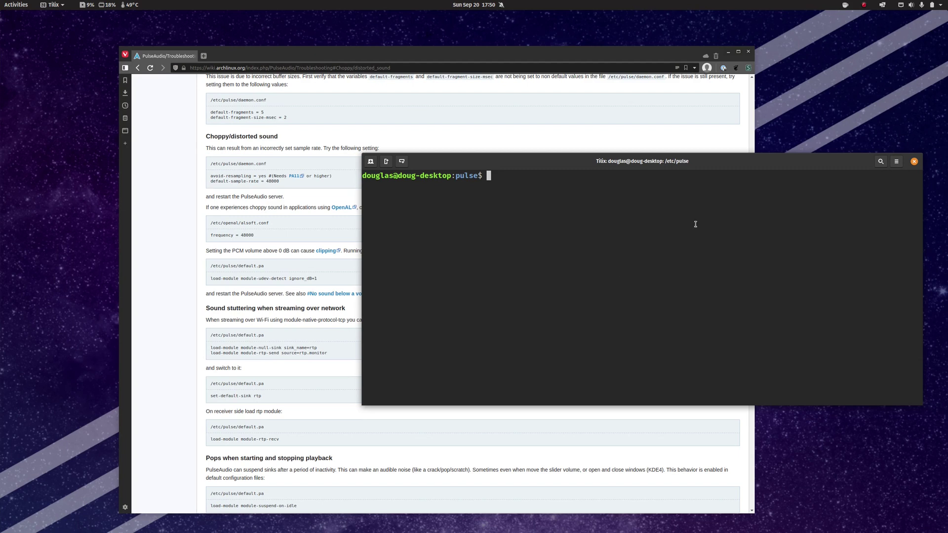
# Move the Tilix window down and right, then highlight the default-sample-rate = 48000 line on the wiki page
pyautogui.moveTo(591, 168); pyautogui.dragTo(673, 201)
pyautogui.click(357, 313)
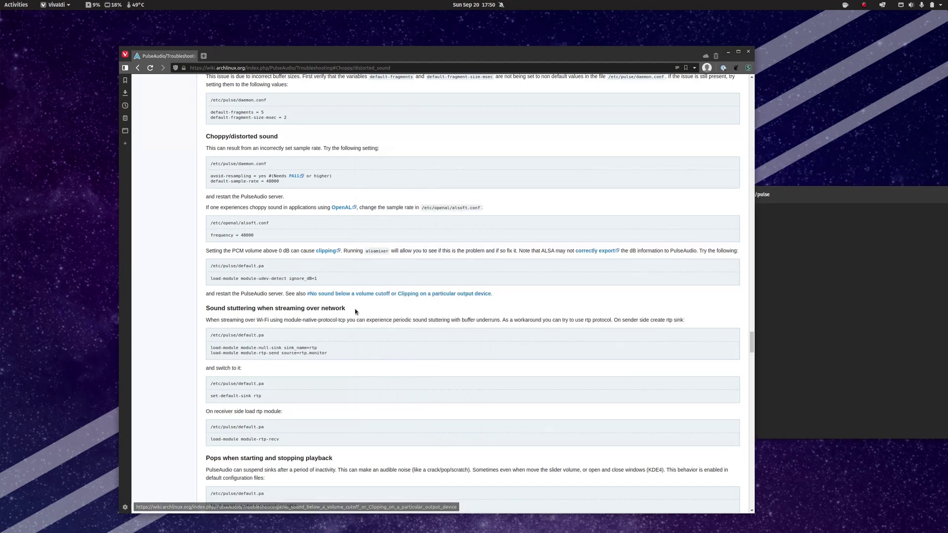
pyautogui.click(822, 310)
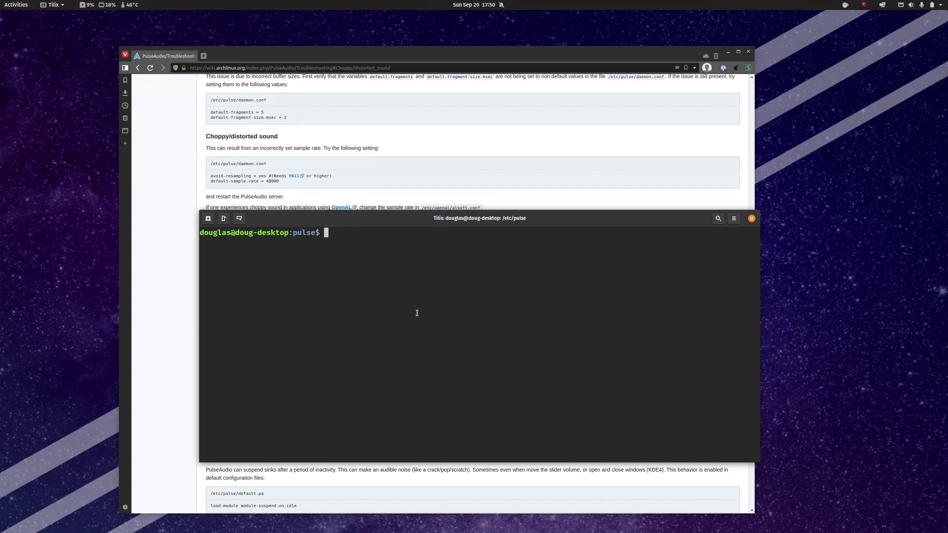
pyautogui.moveTo(283, 182); pyautogui.dragTo(210, 182)
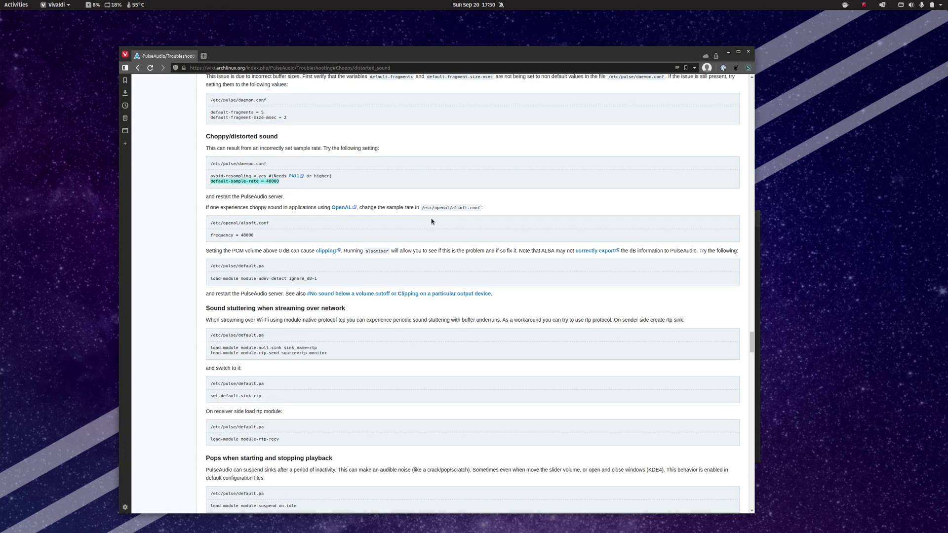
pyautogui.click(428, 192)
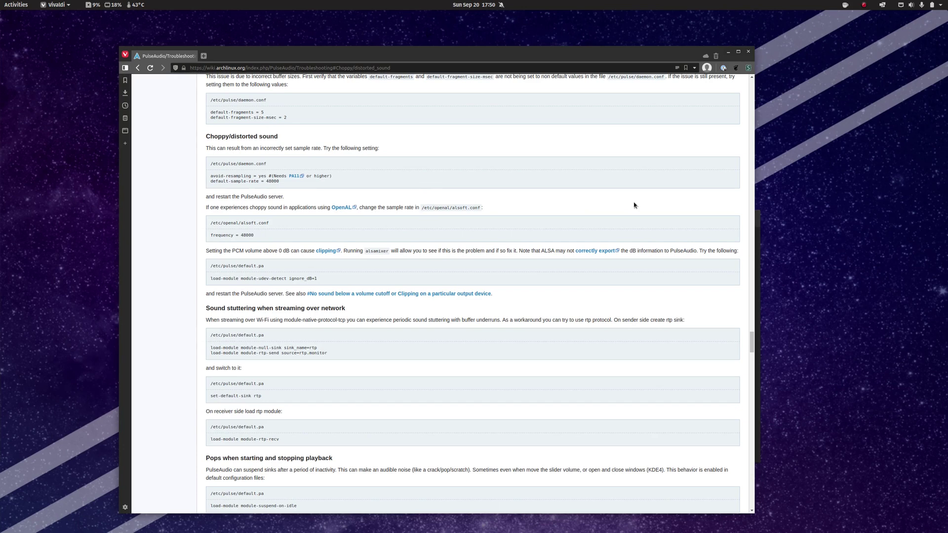